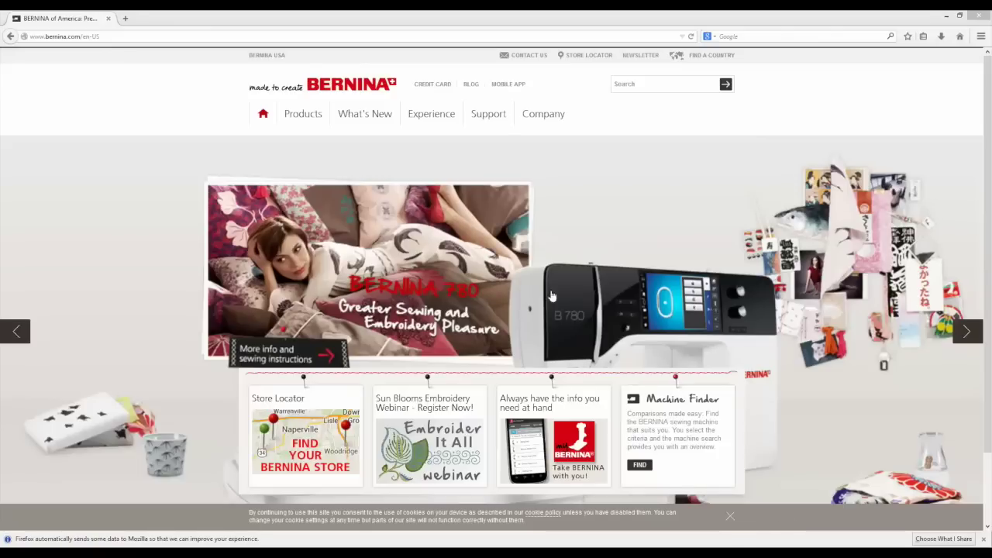
# Step: Go from Products to the BERNINA embroidery software listing and open the ArtLink 7 page
pyautogui.moveTo(299, 118)
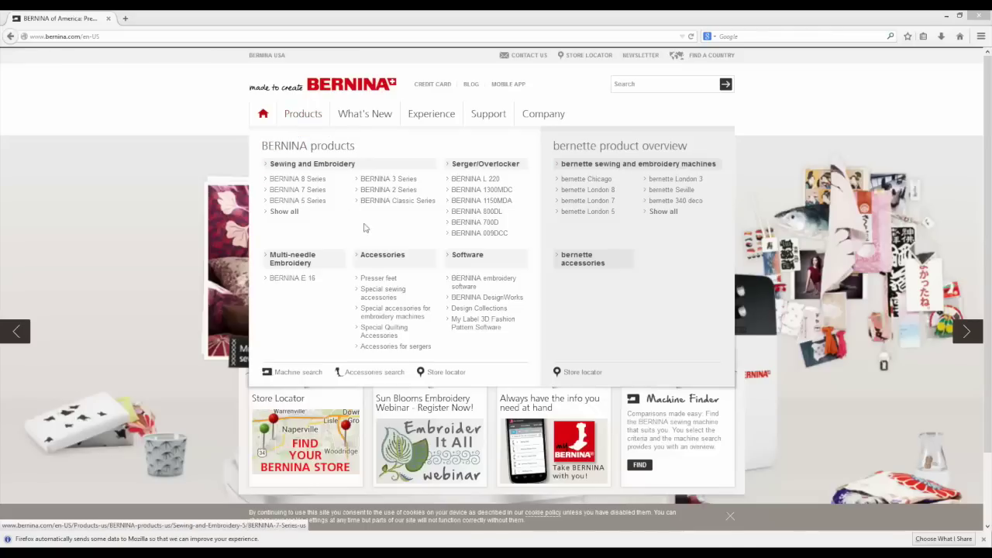
pyautogui.click(463, 283)
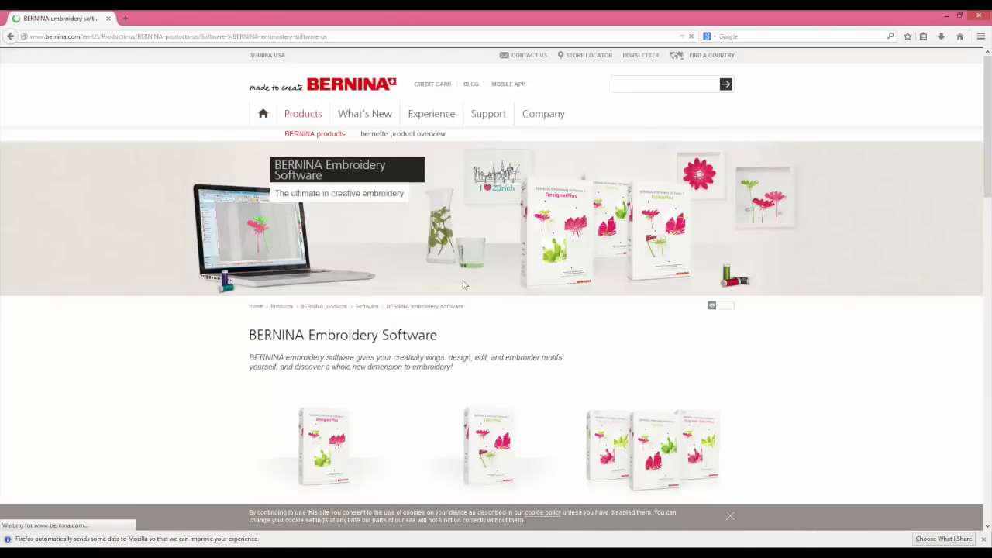
pyautogui.scroll(-5, 524, 370)
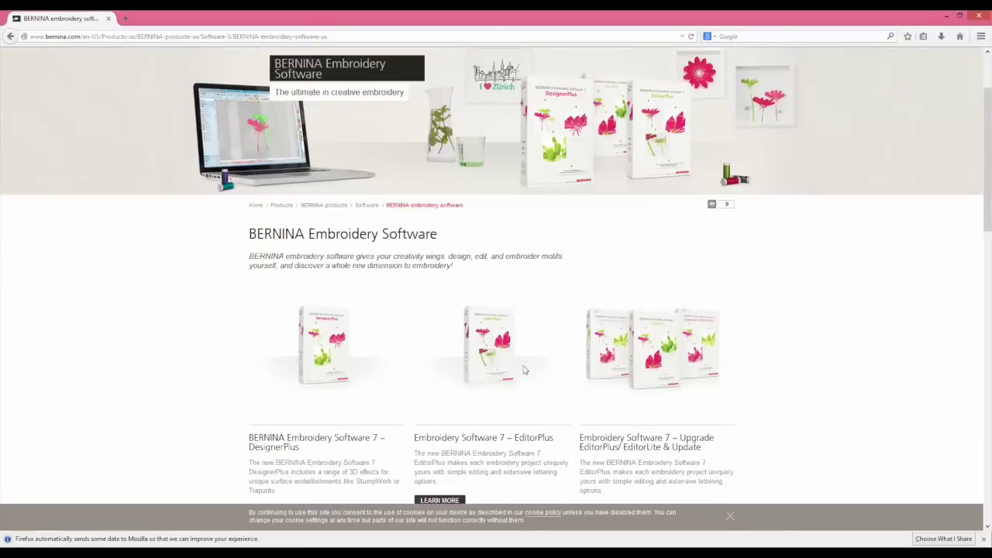
pyautogui.scroll(-5, 524, 370)
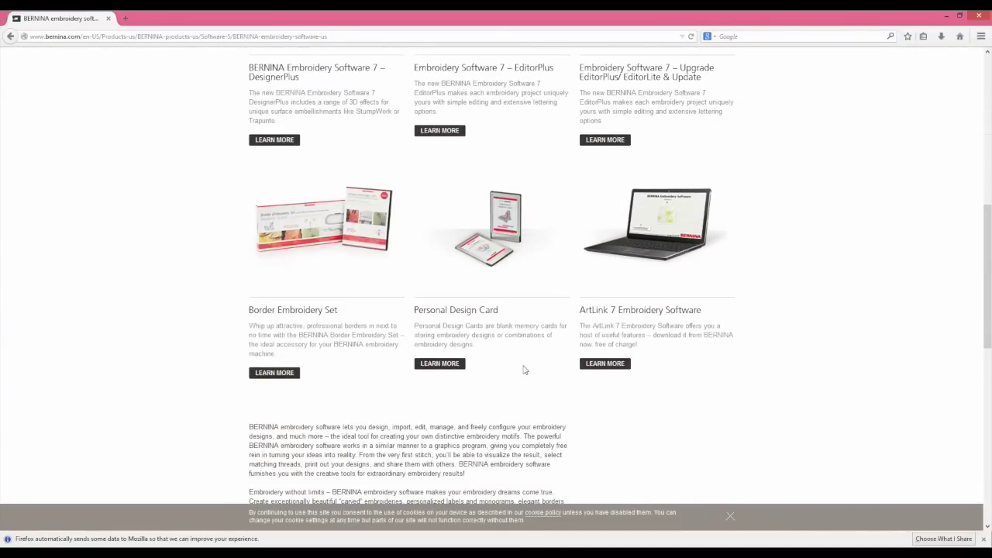
pyautogui.click(602, 368)
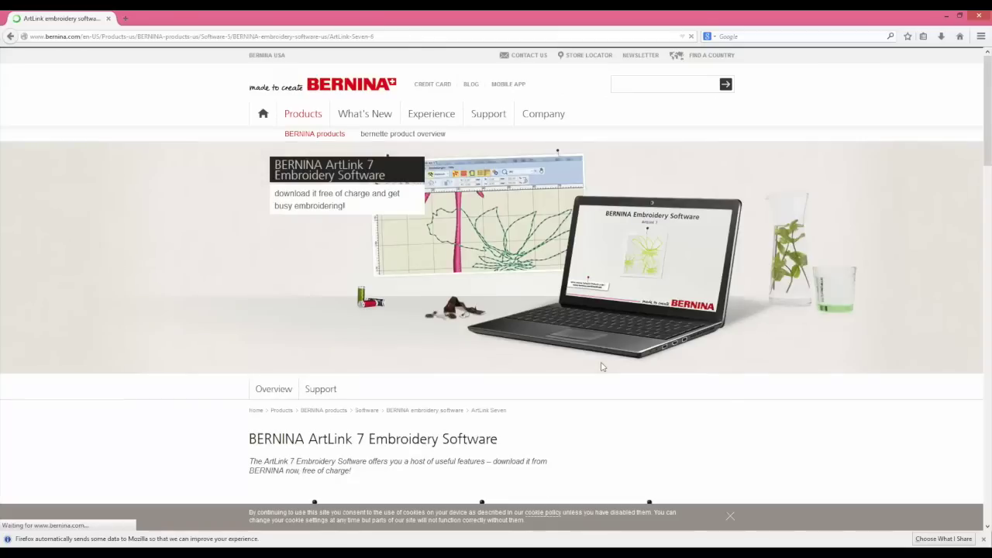
# Step: Follow the ArtLink 7 Free Download link through to the ArtLink V7.0N support page
pyautogui.scroll(-8, 603, 367)
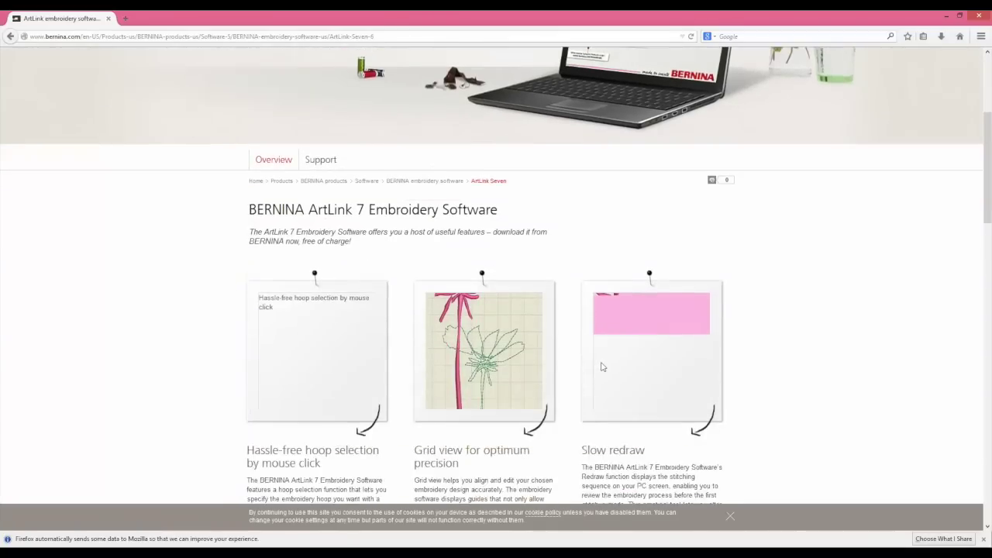
pyautogui.scroll(-5, 602, 366)
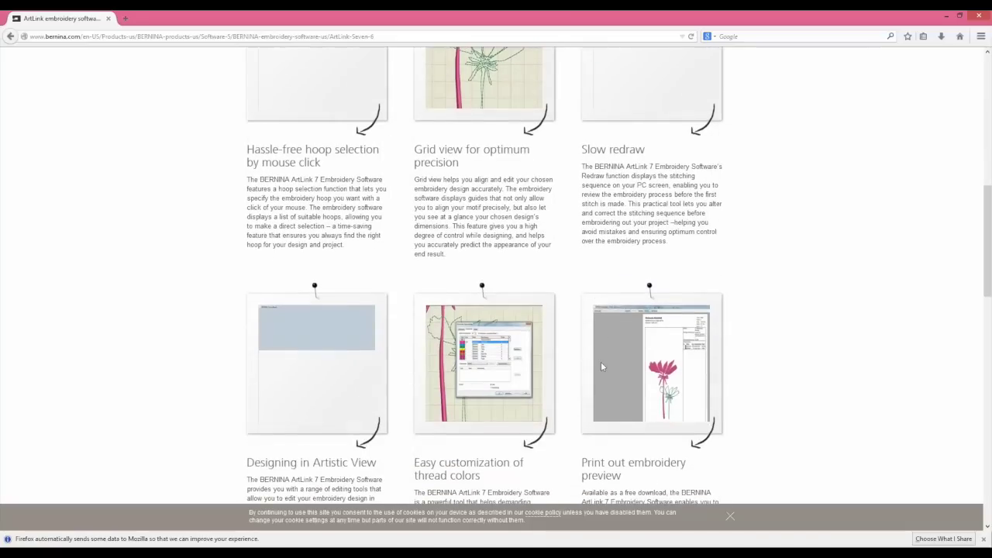
pyautogui.scroll(-8, 601, 361)
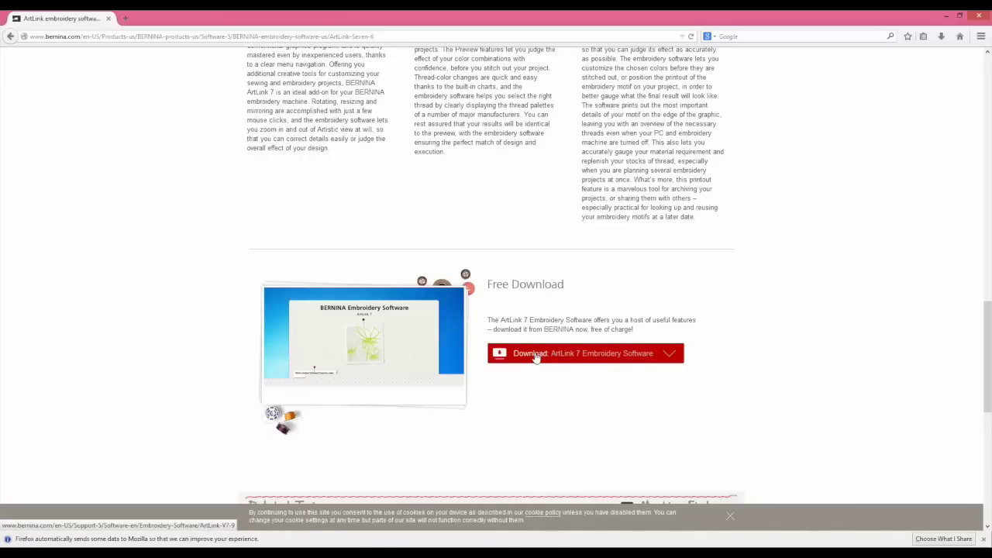
pyautogui.click(535, 355)
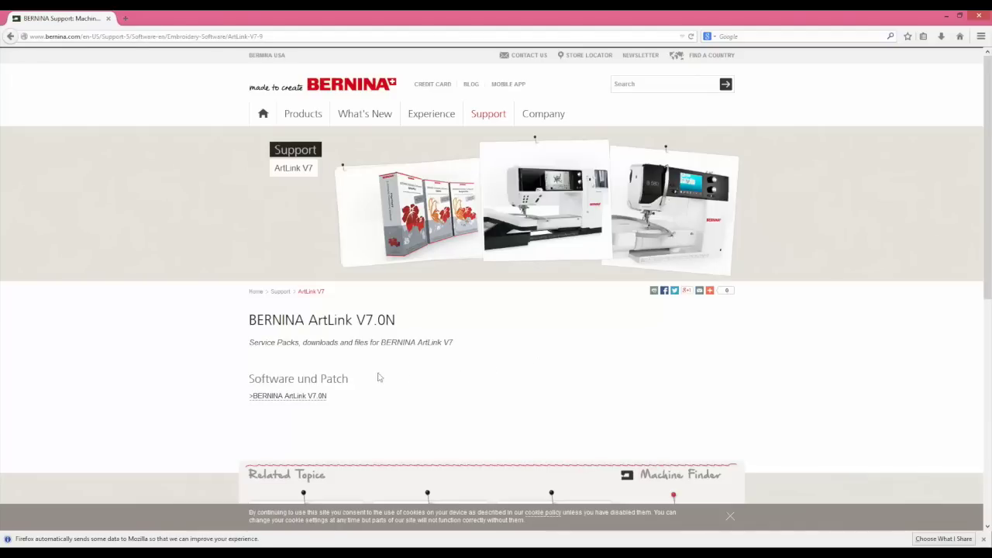
pyautogui.click(294, 396)
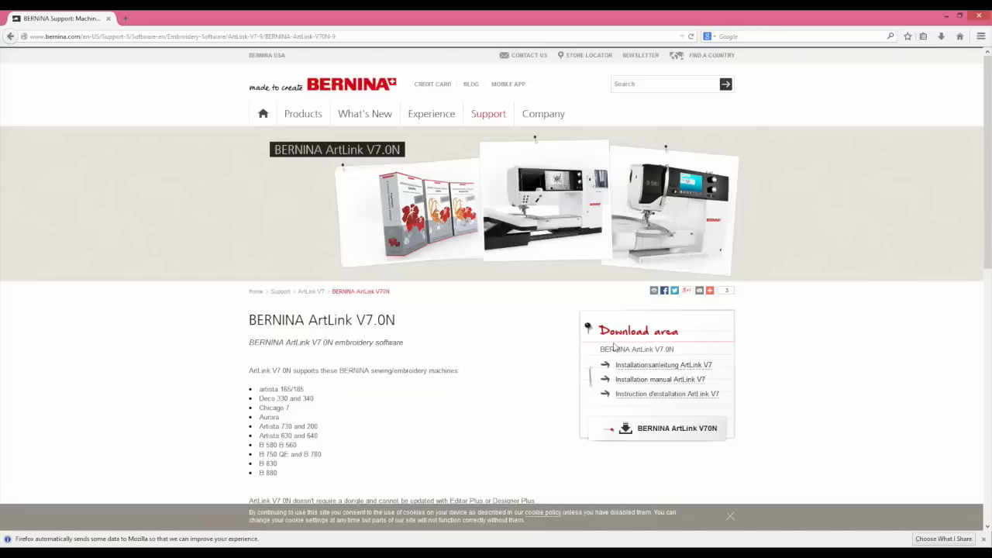
# Step: Save the BERNINA_ArtLink_V7-0N.zip download and launch ARTlink 7 with an empty Design1
pyautogui.click(648, 429)
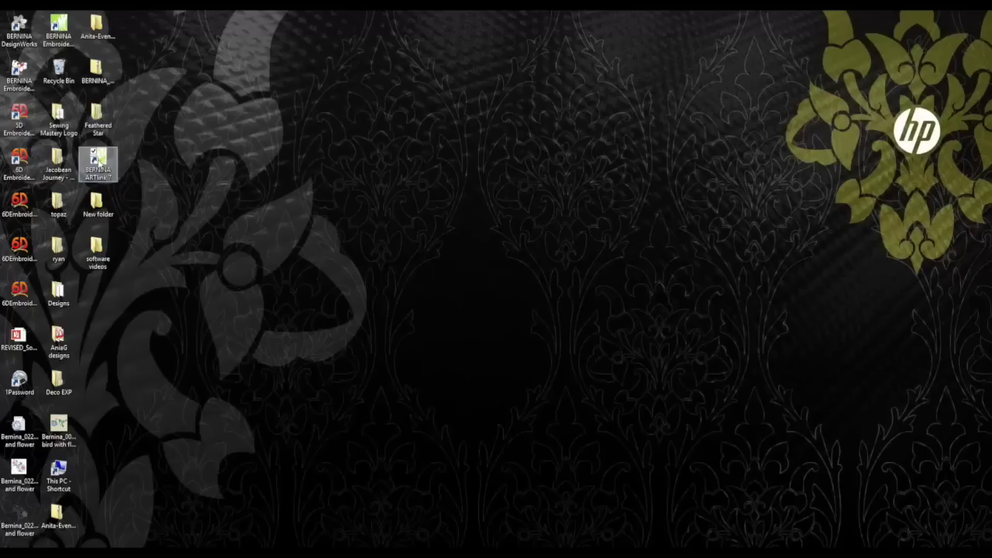
pyautogui.click(99, 161)
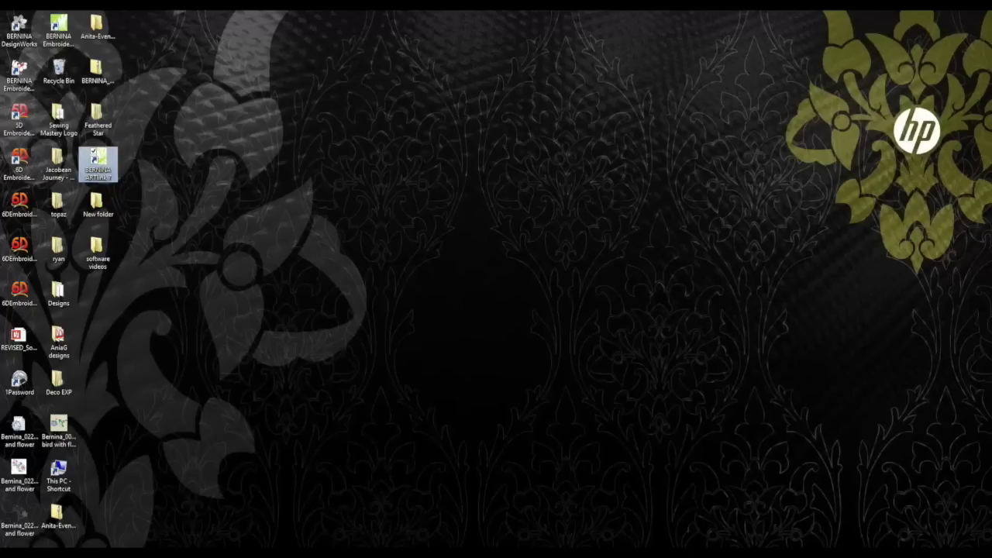
pyautogui.doubleClick(99, 161)
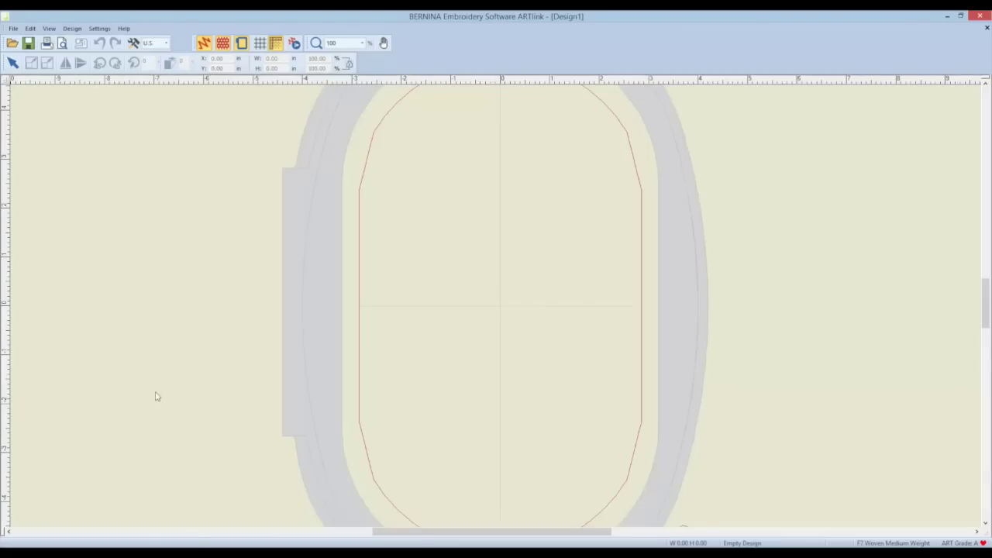
# Step: Preview the sample designs and open the ci846 cow design from the ARTlink folder
pyautogui.click(13, 43)
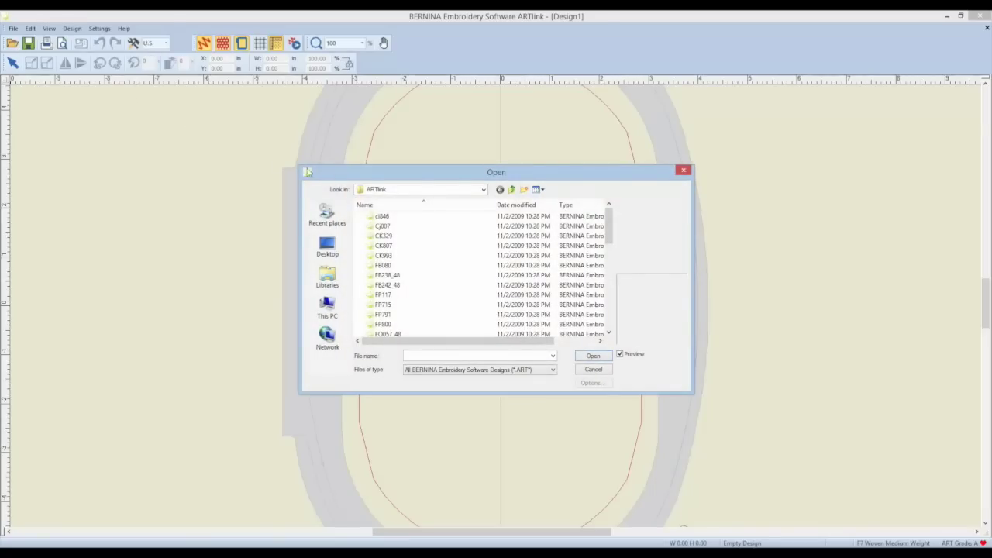
pyautogui.click(382, 216)
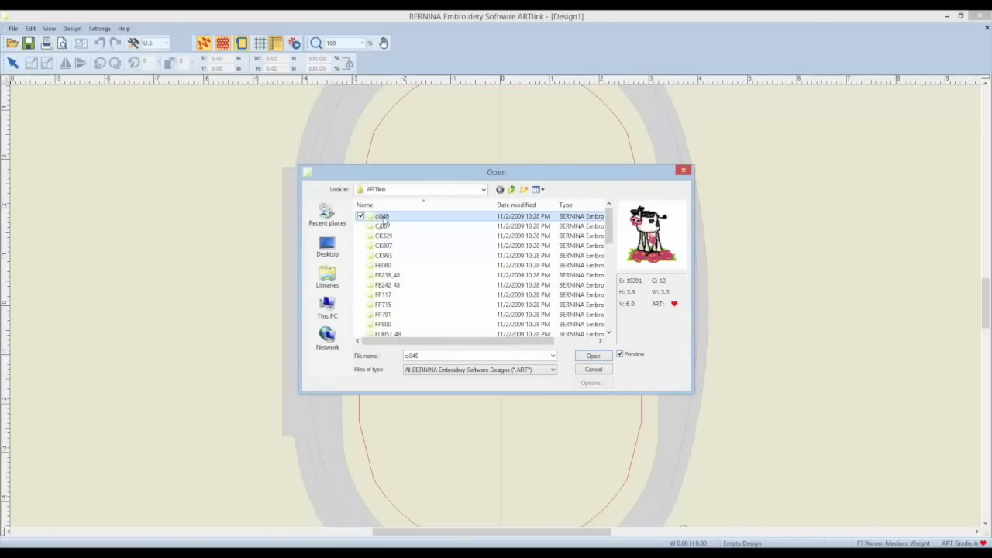
pyautogui.press('Down')
pyautogui.press('Down')
pyautogui.press('Down')
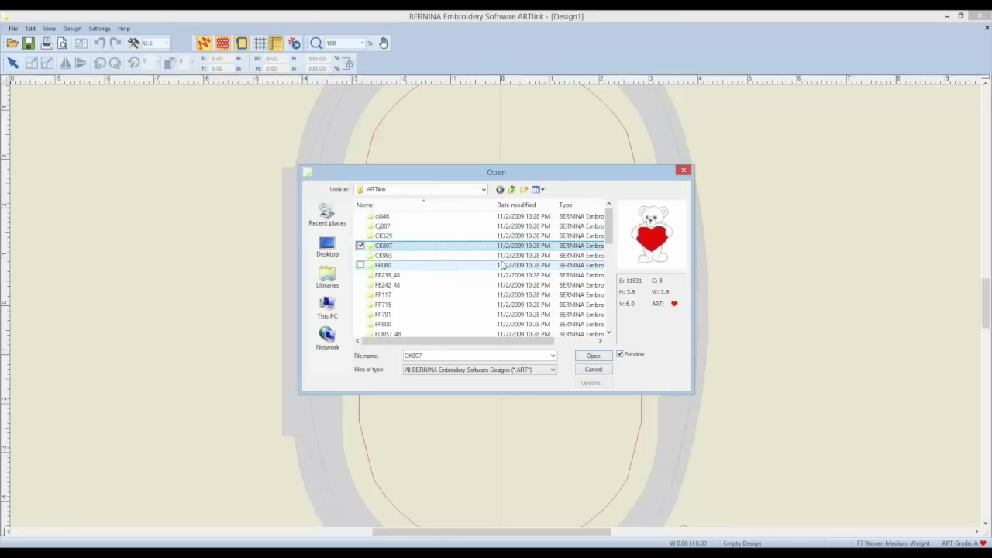
pyautogui.press('Down')
pyautogui.press('Down')
pyautogui.press('Down')
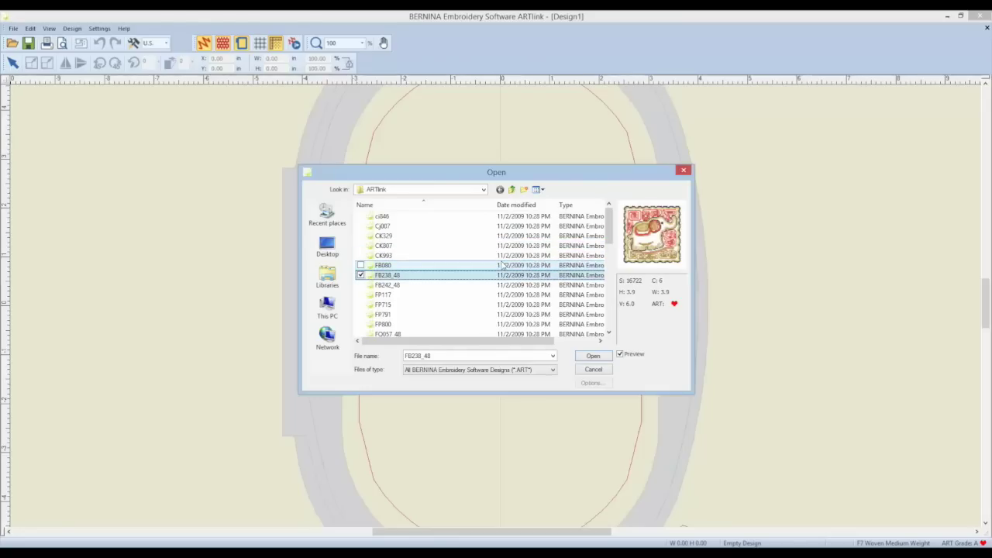
pyautogui.click(415, 217)
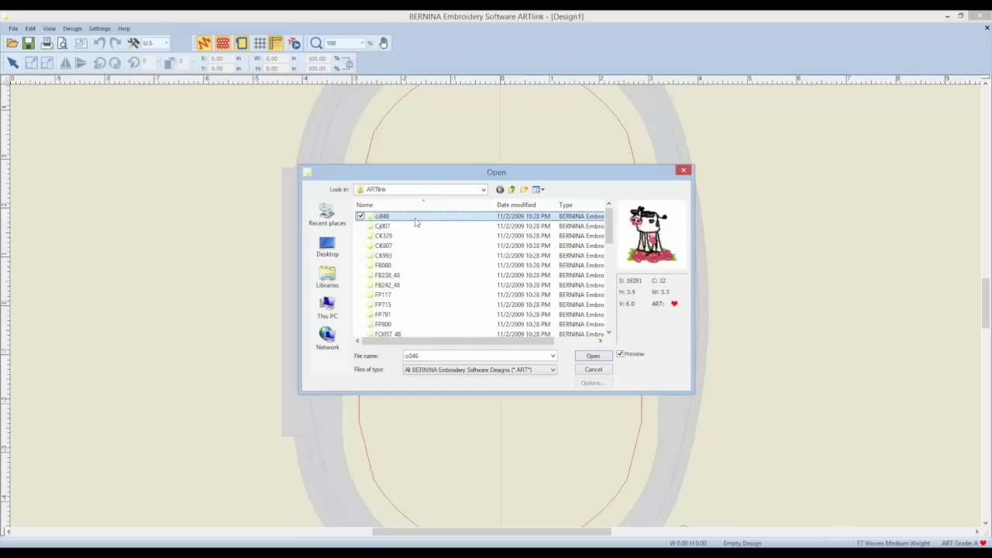
pyautogui.click(545, 371)
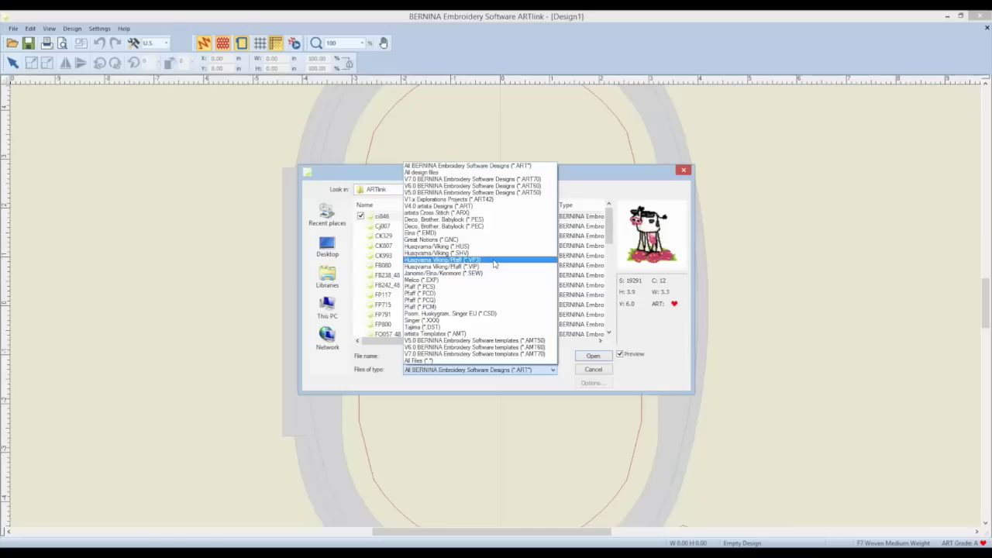
pyautogui.click(602, 359)
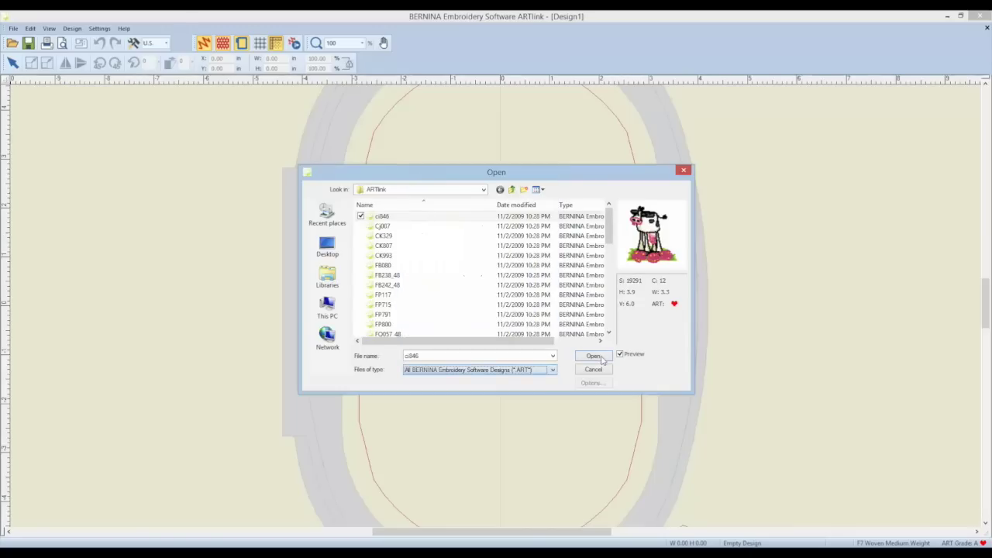
pyautogui.click(593, 356)
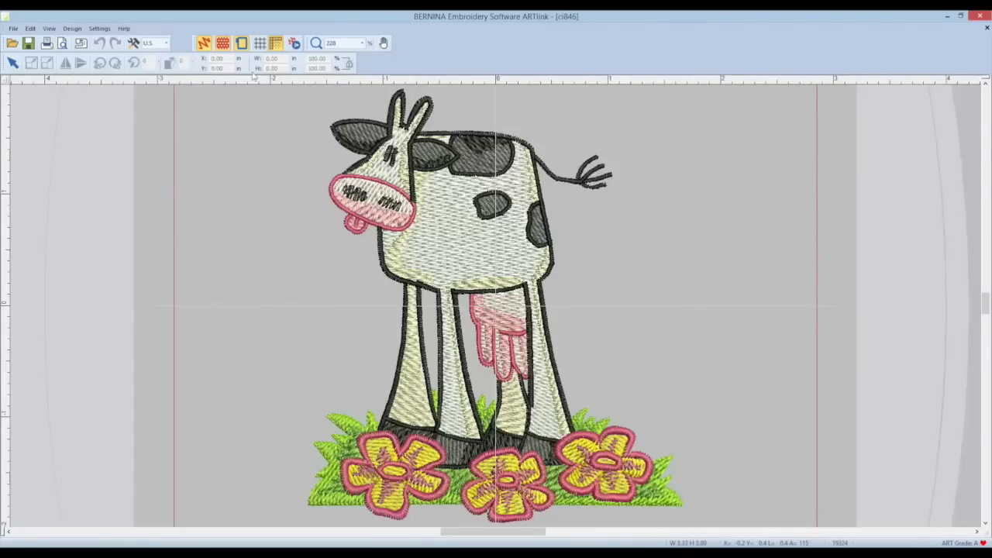
# Step: Look through the hoop list and custom hoop settings, keeping the Large Oval Hoop 255 x 145
pyautogui.click(242, 45)
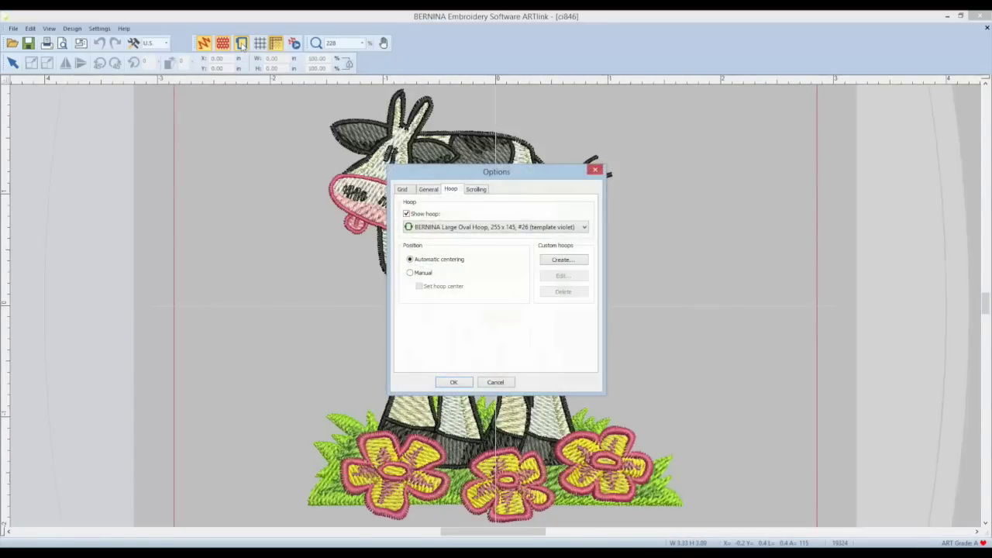
pyautogui.click(483, 227)
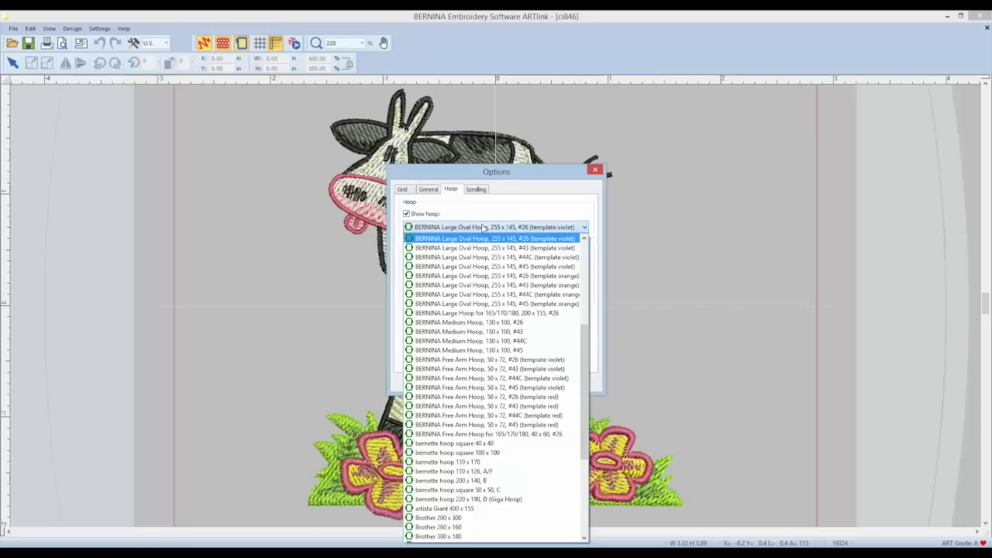
pyautogui.moveTo(582, 332); pyautogui.dragTo(587, 272)
pyautogui.press('Escape')
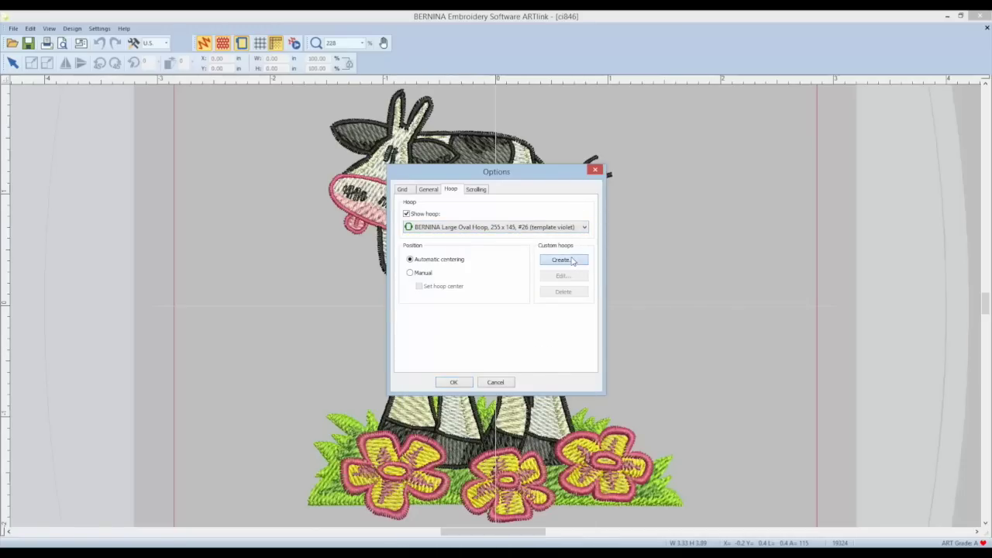
pyautogui.click(578, 261)
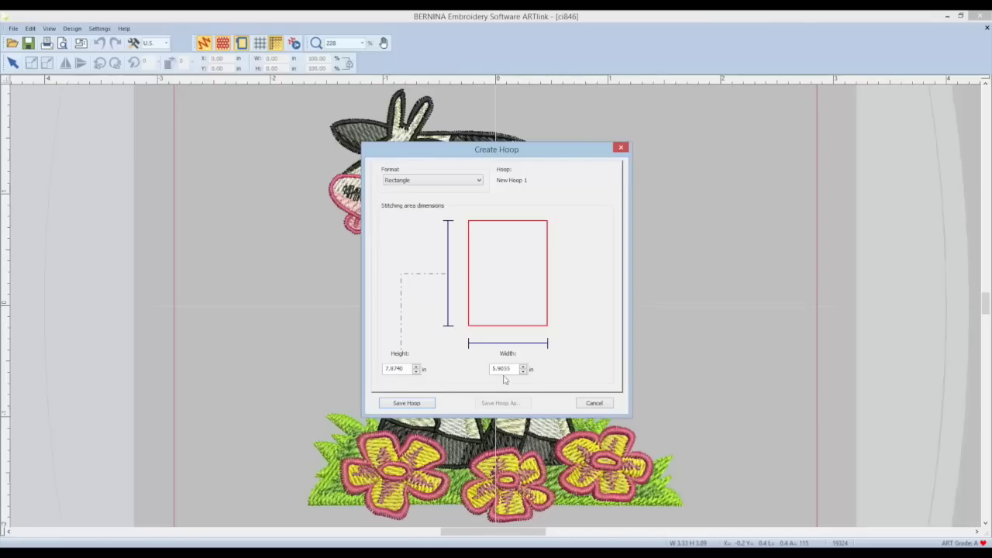
pyautogui.click(409, 368)
pyautogui.click(593, 404)
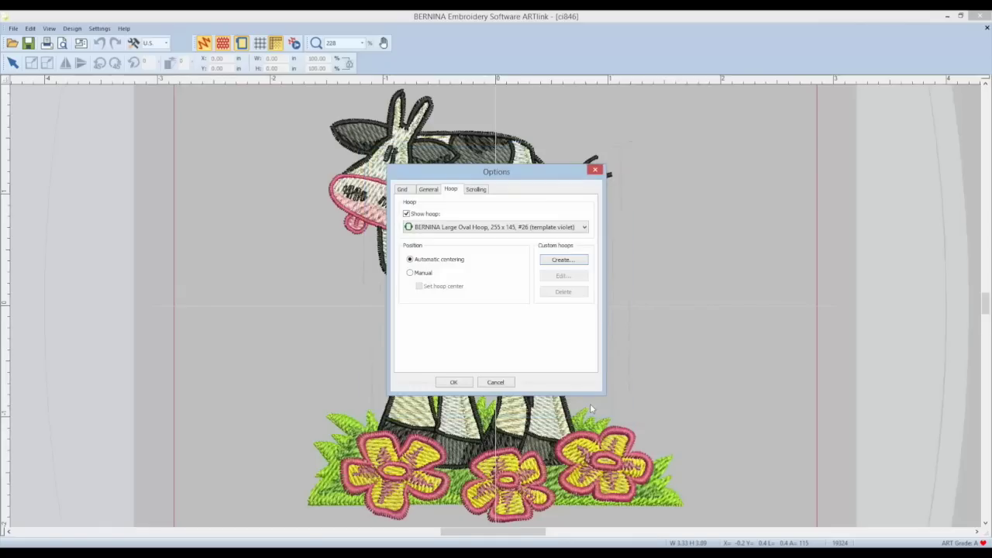
pyautogui.click(454, 382)
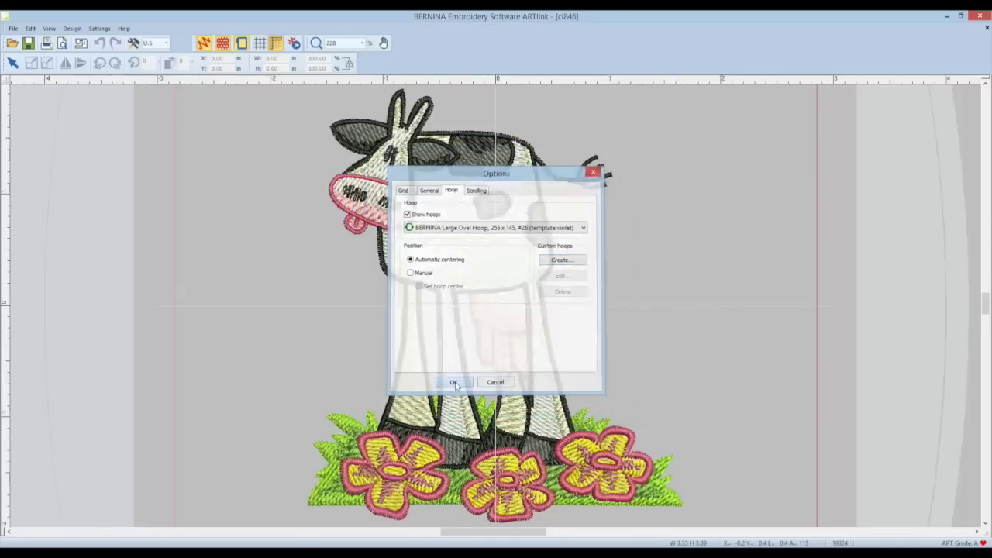
# Step: Scale the whole cow design to about 84% (2.47 x 2.87 in) and check its worksheet preview
pyautogui.hotkey('ctrl', 'a')
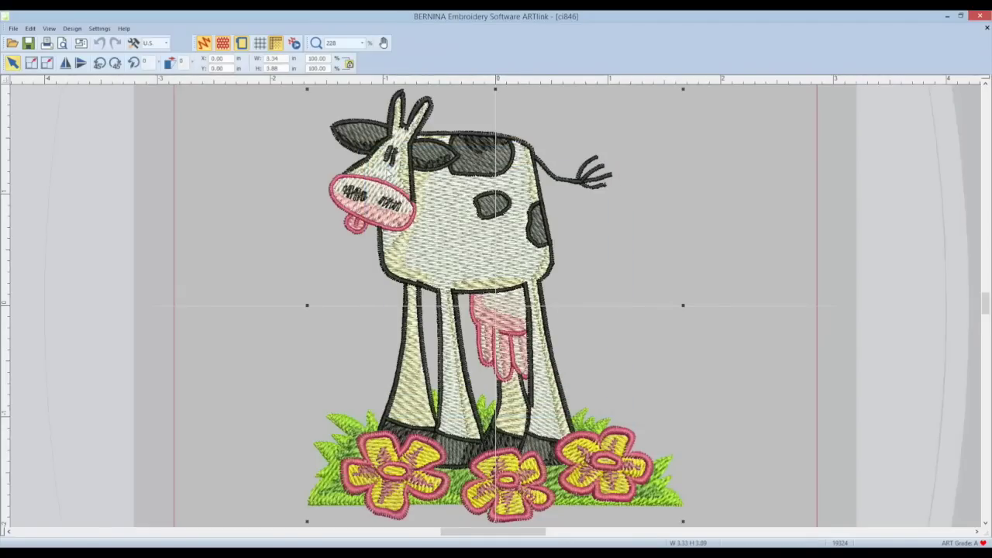
pyautogui.moveTo(308, 91); pyautogui.dragTo(395, 203)
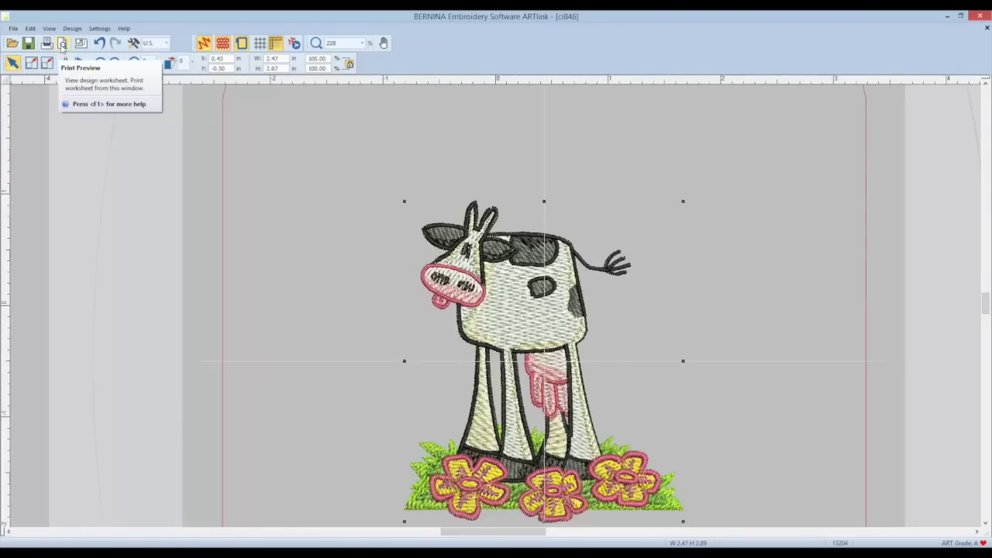
pyautogui.click(63, 44)
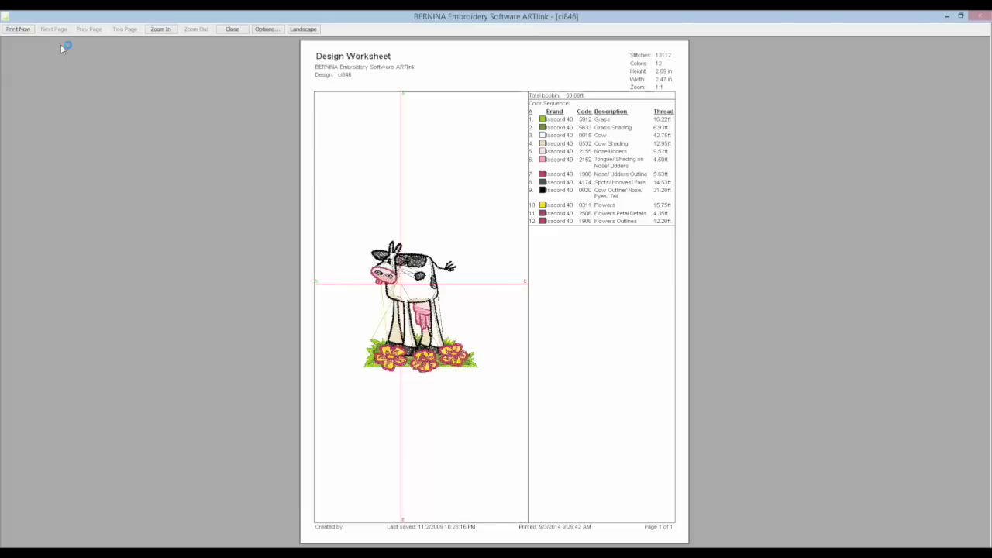
pyautogui.click(234, 30)
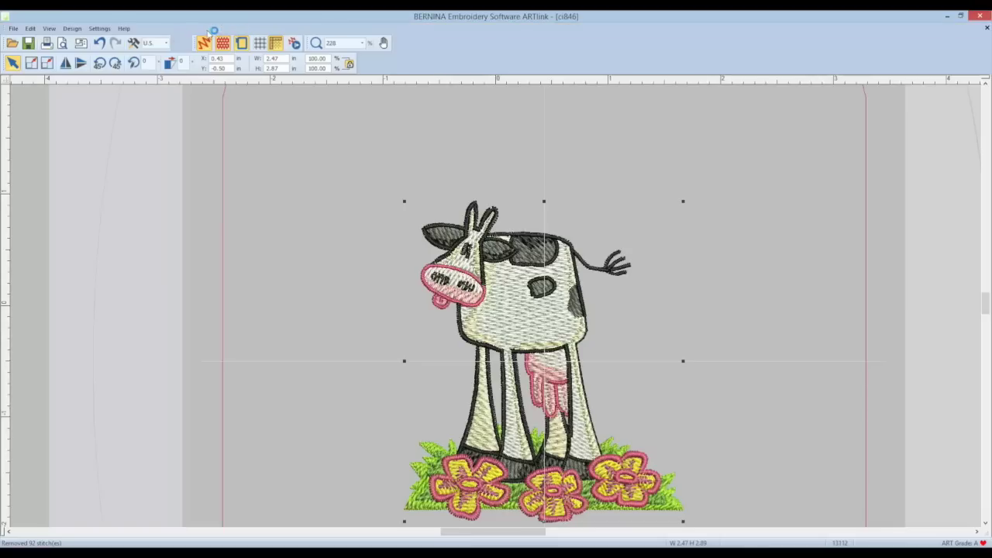
# Step: In Save As, create a new 'Resized Designs' folder on Removable Disk (F:) and open it
pyautogui.click(14, 29)
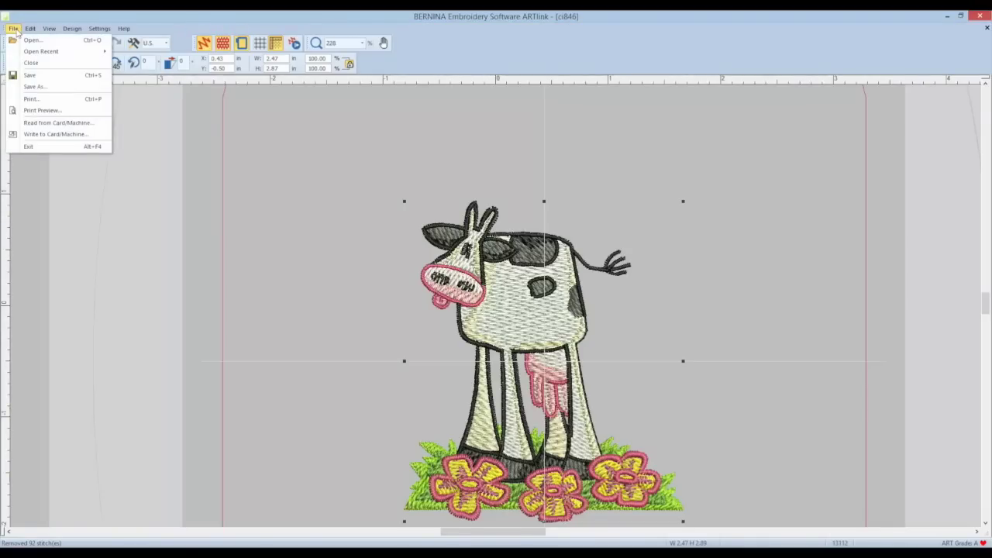
pyautogui.click(33, 87)
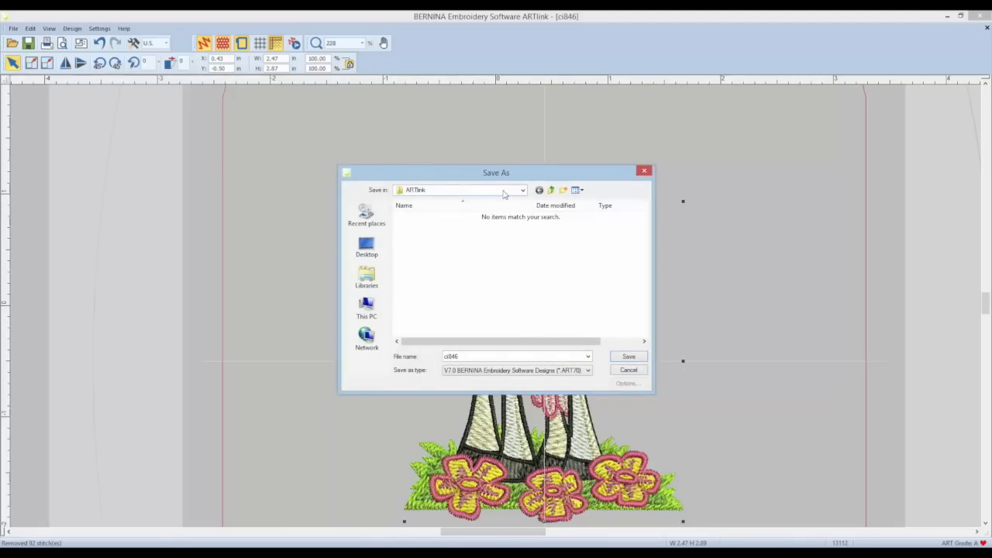
pyautogui.click(369, 310)
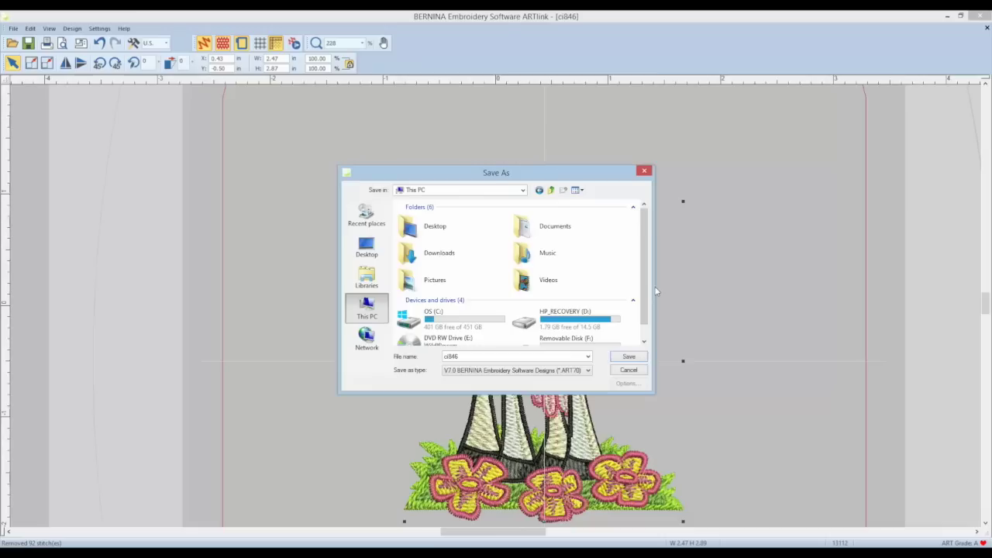
pyautogui.scroll(-1, 645, 335)
pyautogui.doubleClick(562, 332)
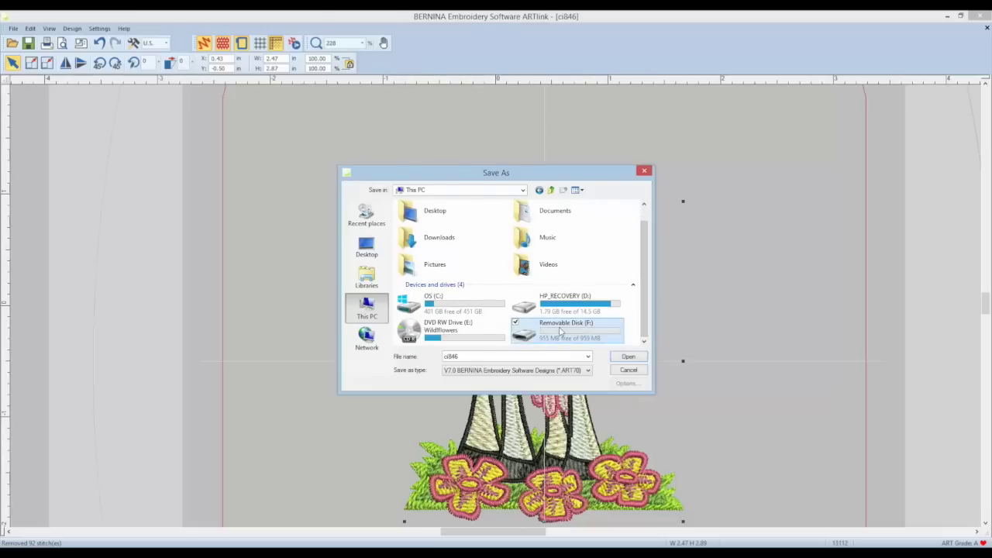
pyautogui.click(564, 191)
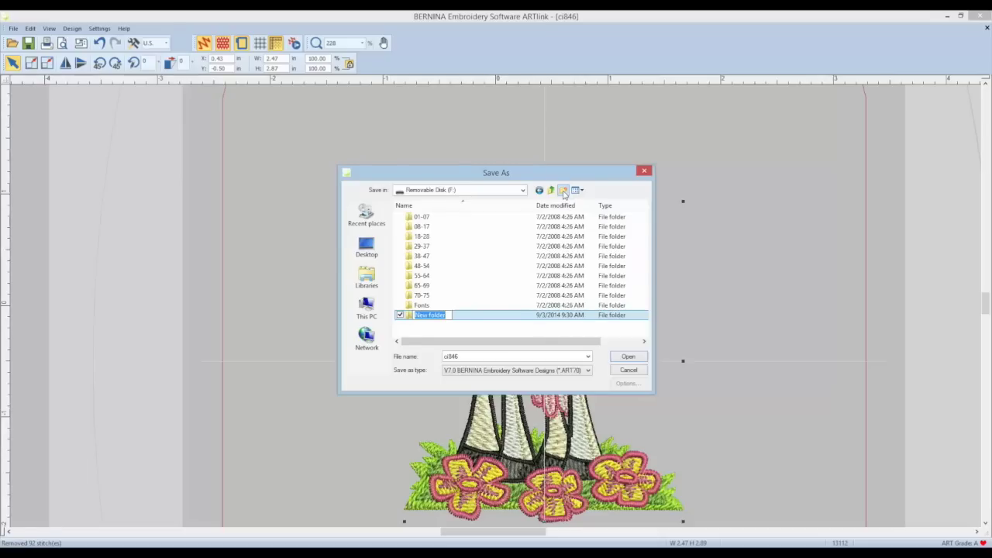
pyautogui.write('Resized Designs')
pyautogui.press('Return')
pyautogui.press('Return')
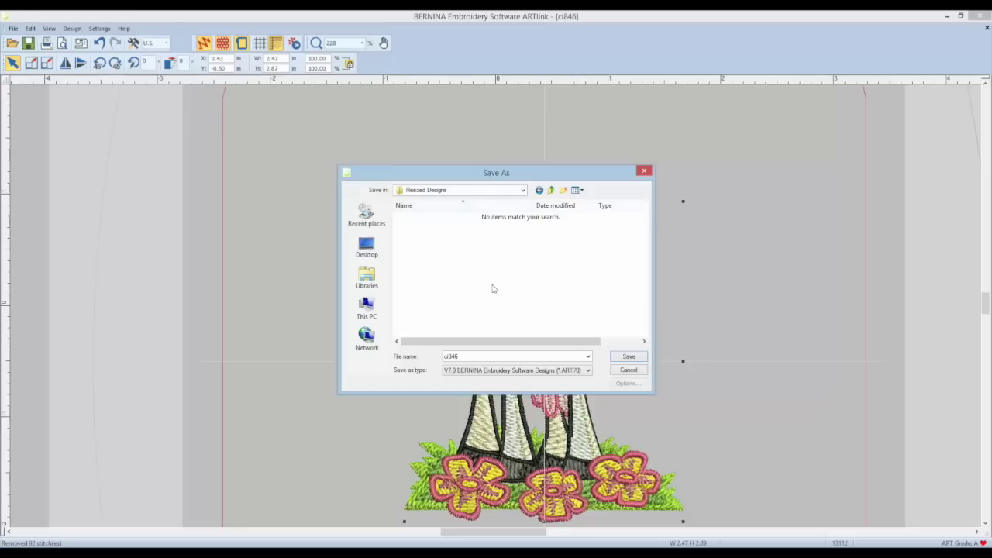
# Step: Save the design with the name 'Cow' in Husqvarna Viking/Pfaff (*.VP3) format
pyautogui.doubleClick(537, 358)
pyautogui.write('Cow')
pyautogui.click(548, 373)
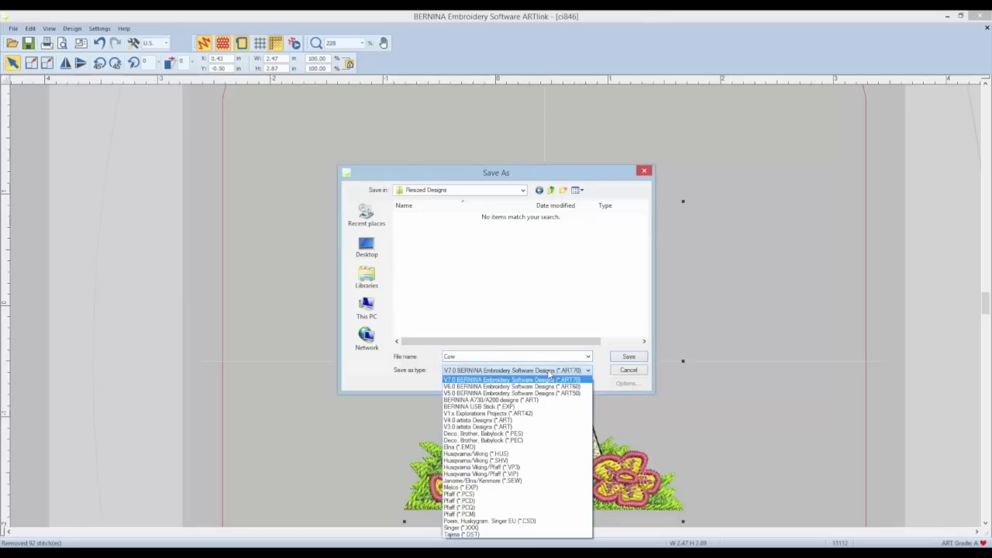
pyautogui.click(531, 468)
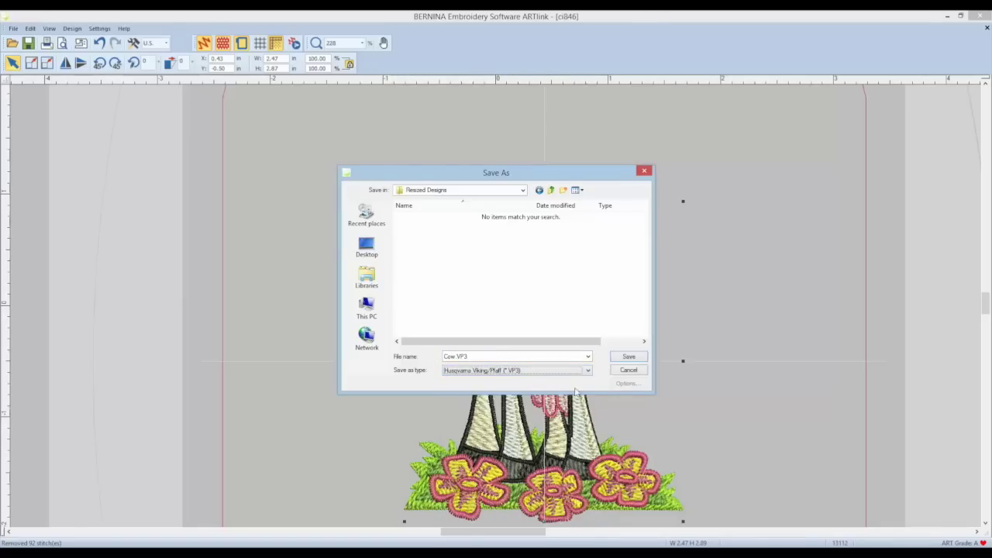
pyautogui.click(628, 357)
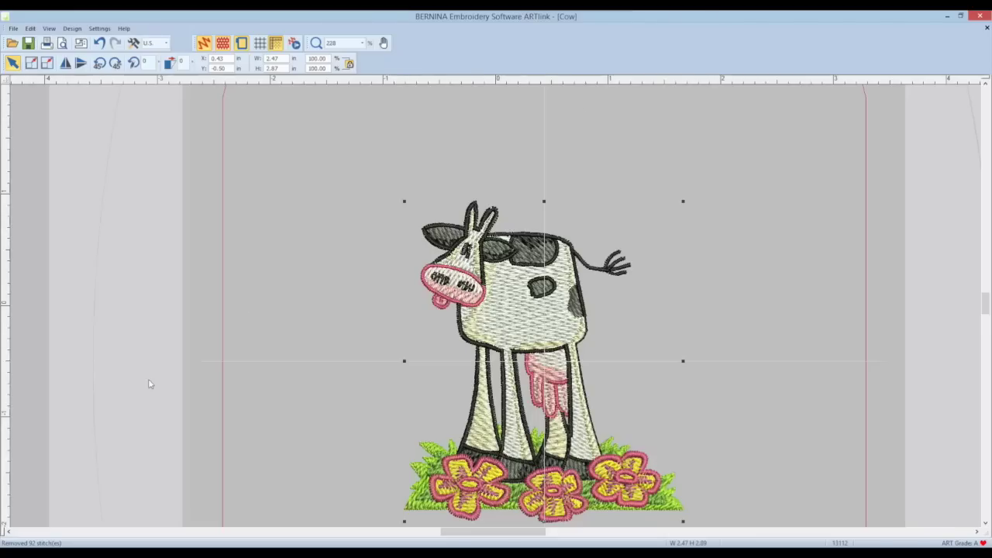
# Step: Confirm in File Explorer that Resized Designs on Removable Disk (F:) holds the 27 KB Cow VP3 file
pyautogui.press('super+e')
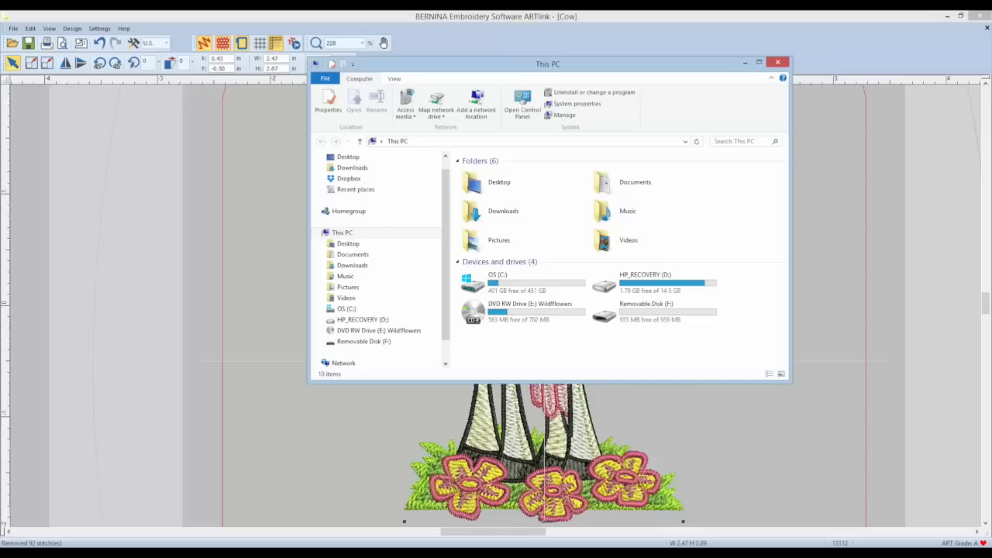
pyautogui.click(371, 344)
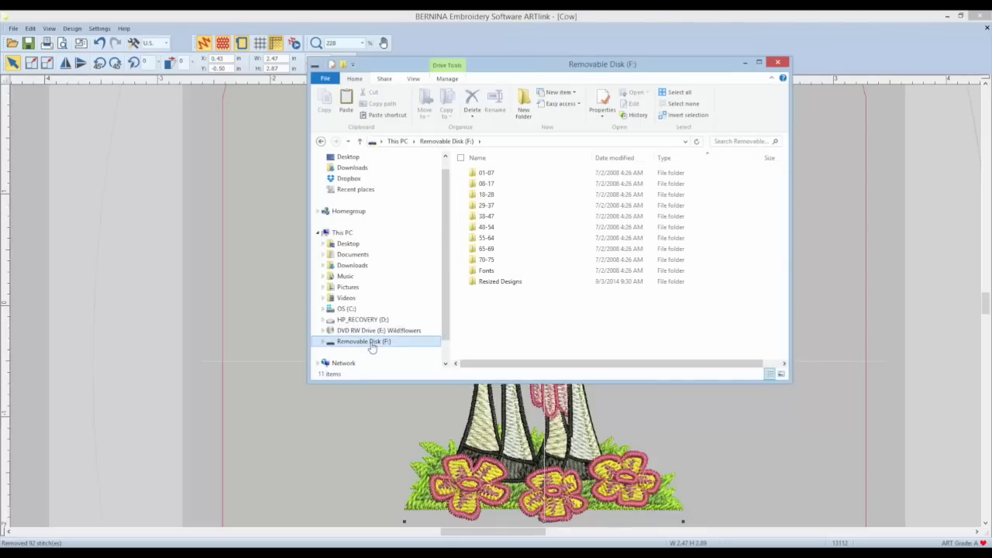
pyautogui.doubleClick(501, 283)
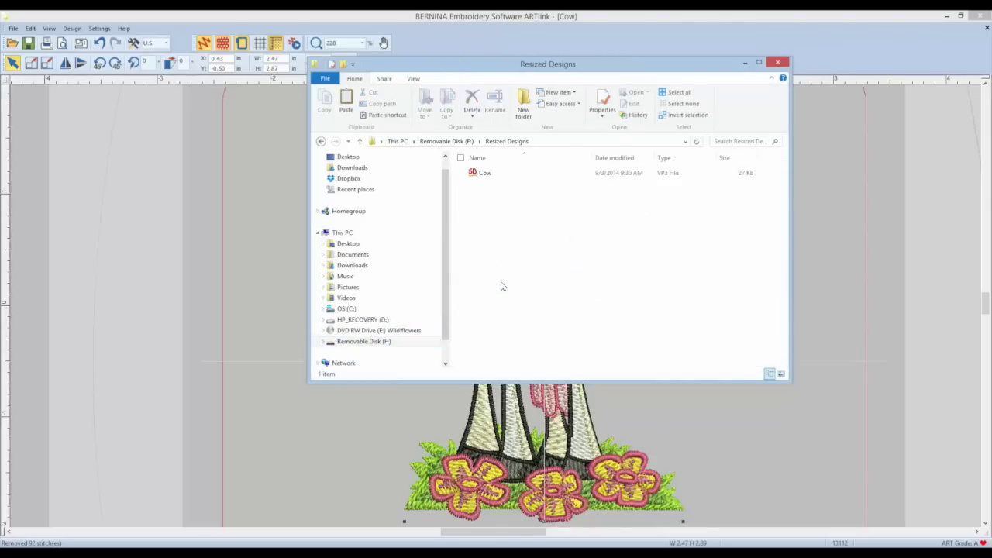
pyautogui.click(527, 176)
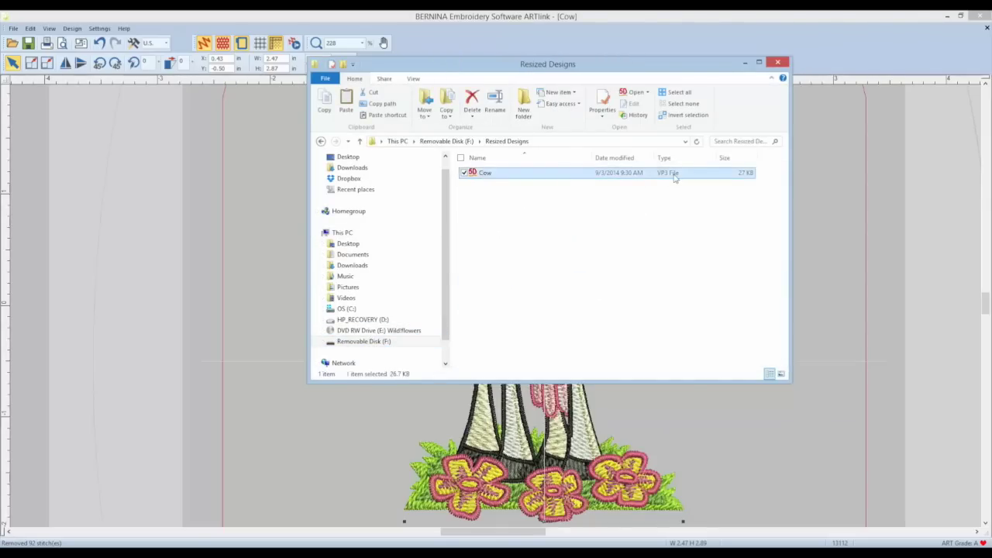